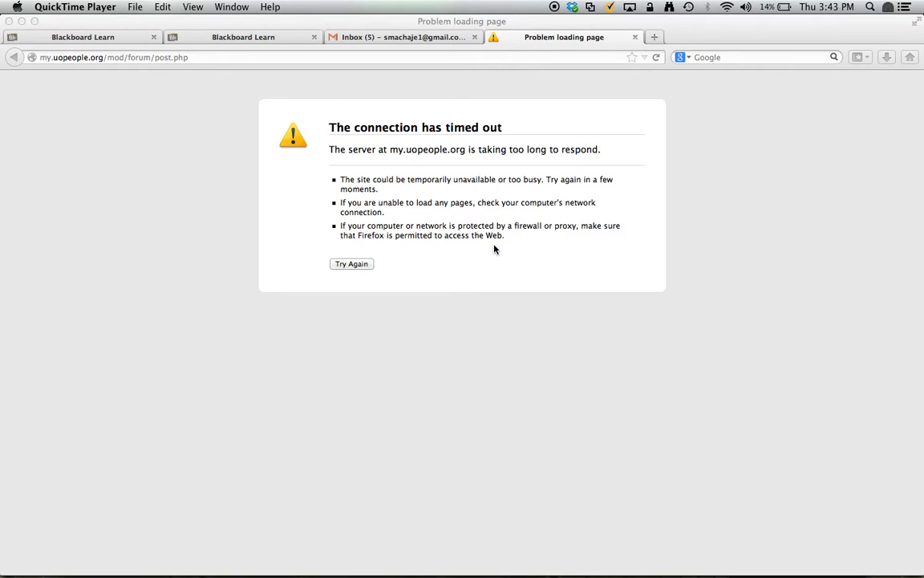
# Retry loading the timed-out forum post page and agree to resend the form data
pyautogui.click(351, 265)
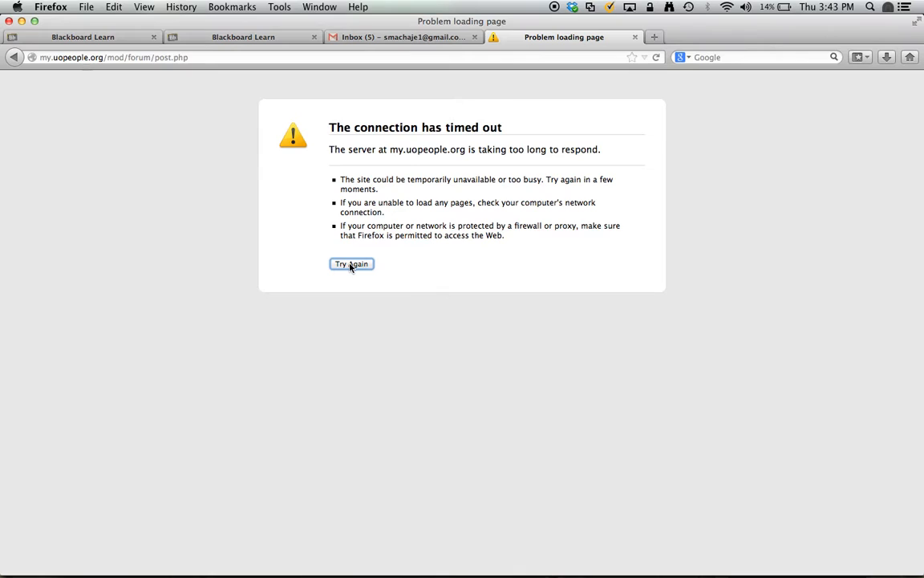
pyautogui.click(350, 265)
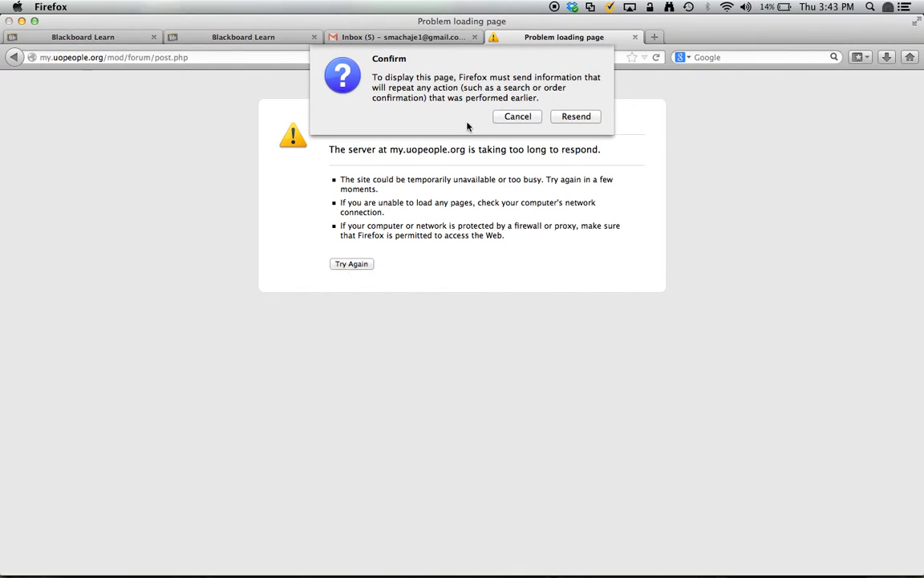
pyautogui.click(576, 117)
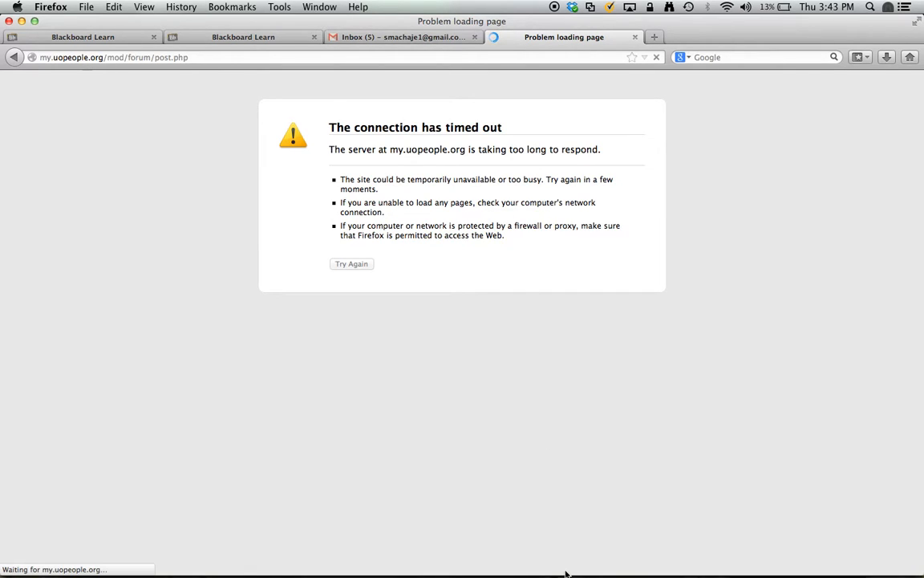
# Switch to Wireshark and start a new capture on the en0 interface without saving the previously captured packets
pyautogui.moveTo(542, 553)
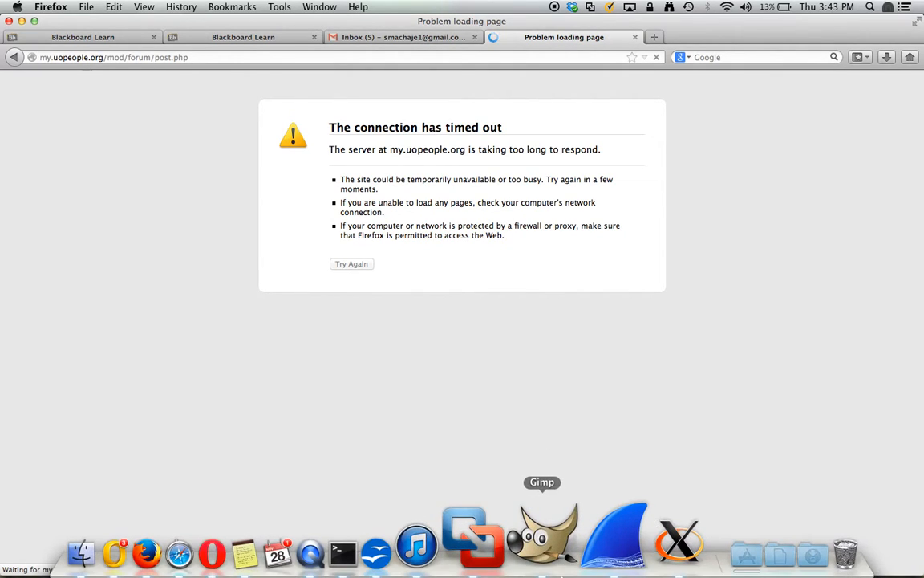
pyautogui.click(591, 548)
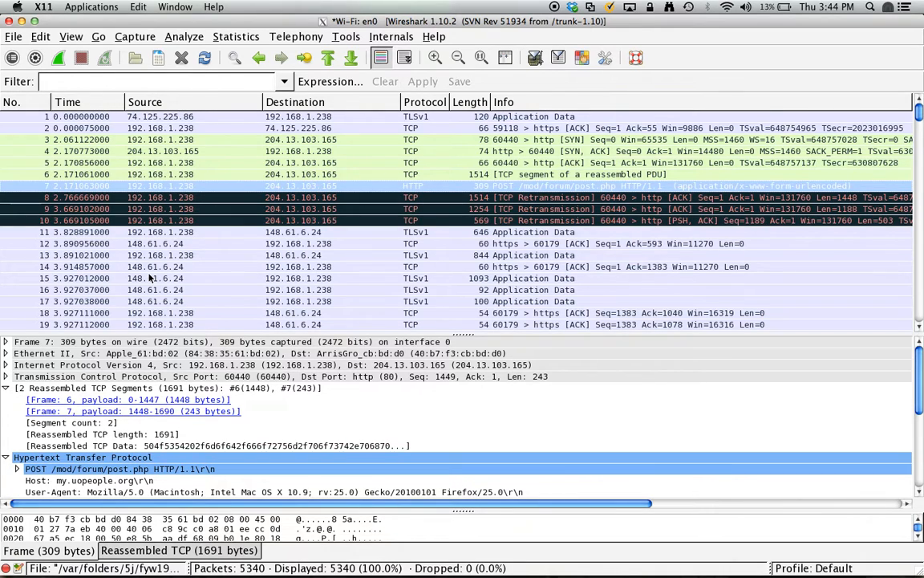
pyautogui.click(133, 38)
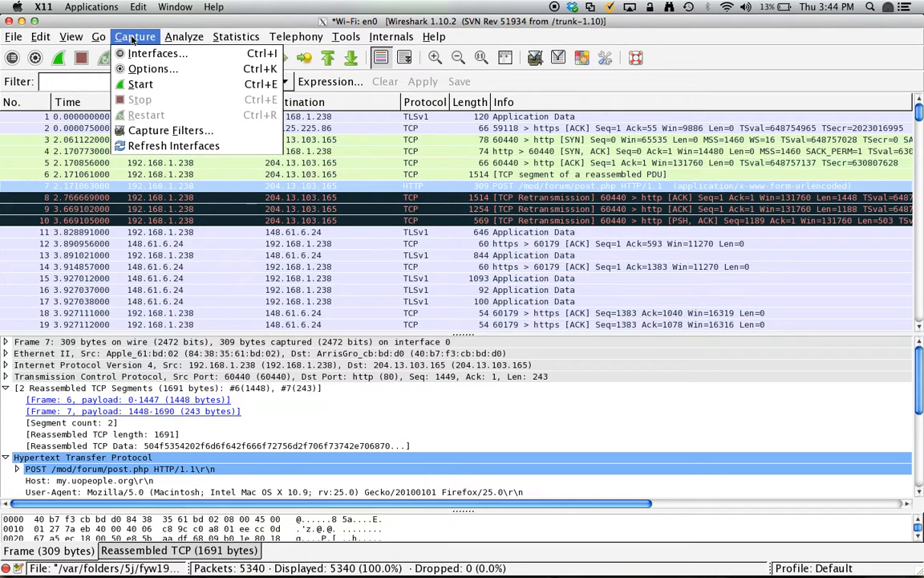
pyautogui.click(169, 55)
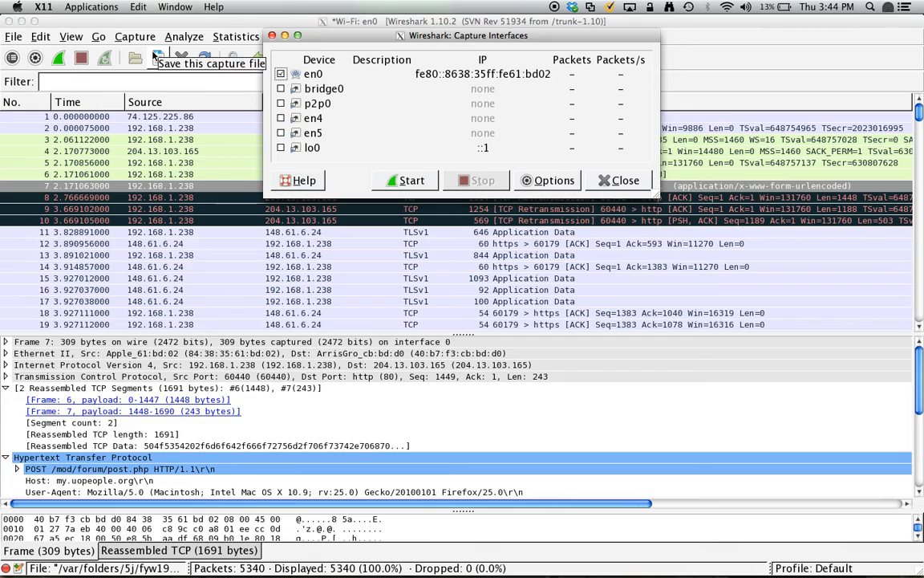
pyautogui.click(280, 74)
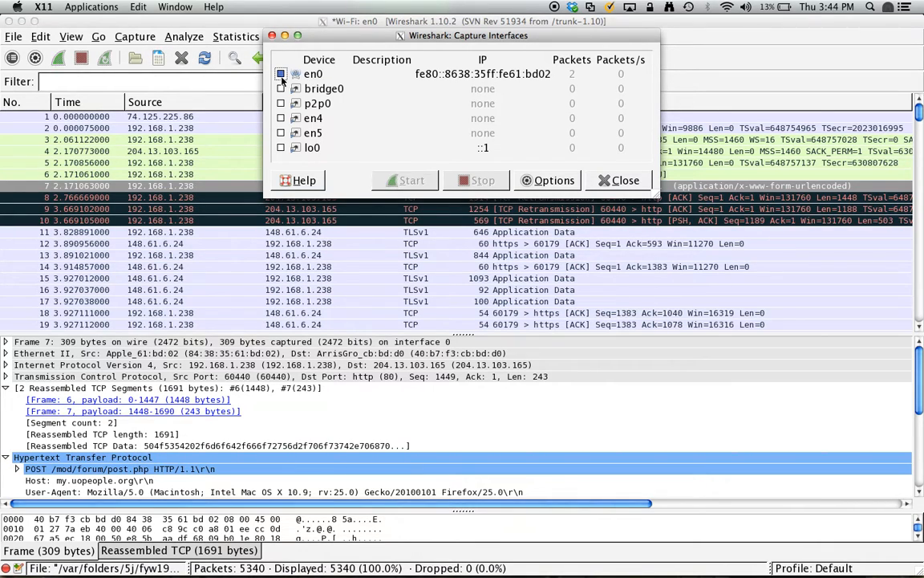
pyautogui.click(282, 76)
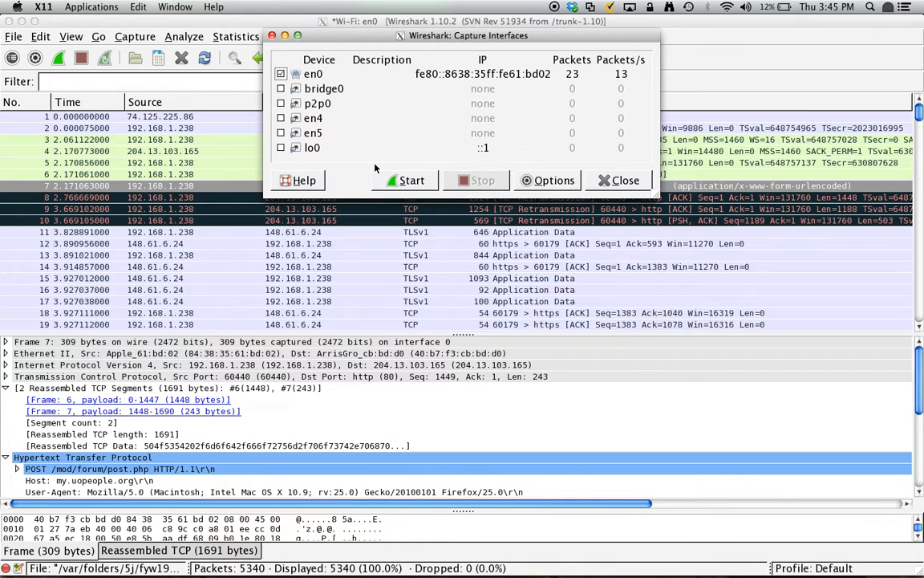
pyautogui.click(281, 74)
pyautogui.click(281, 74)
pyautogui.click(414, 181)
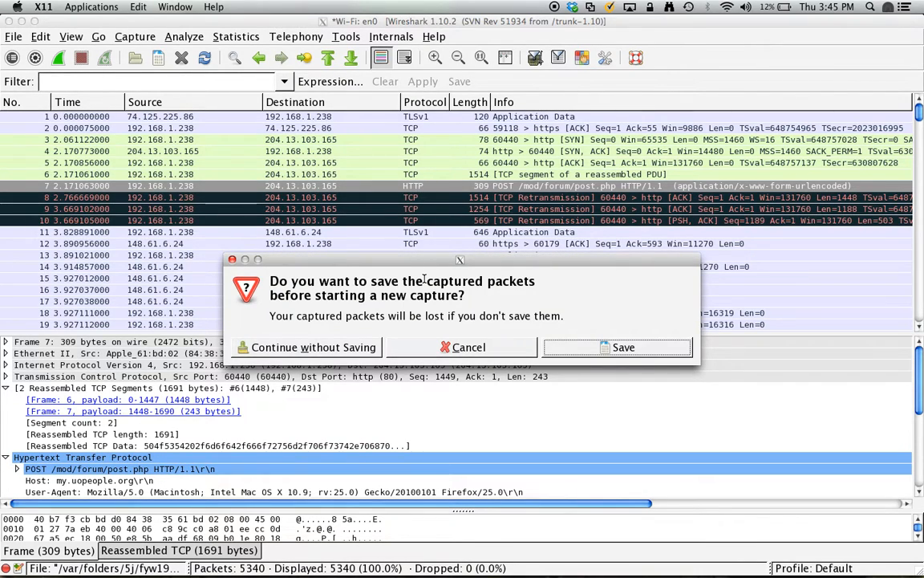
pyautogui.click(363, 348)
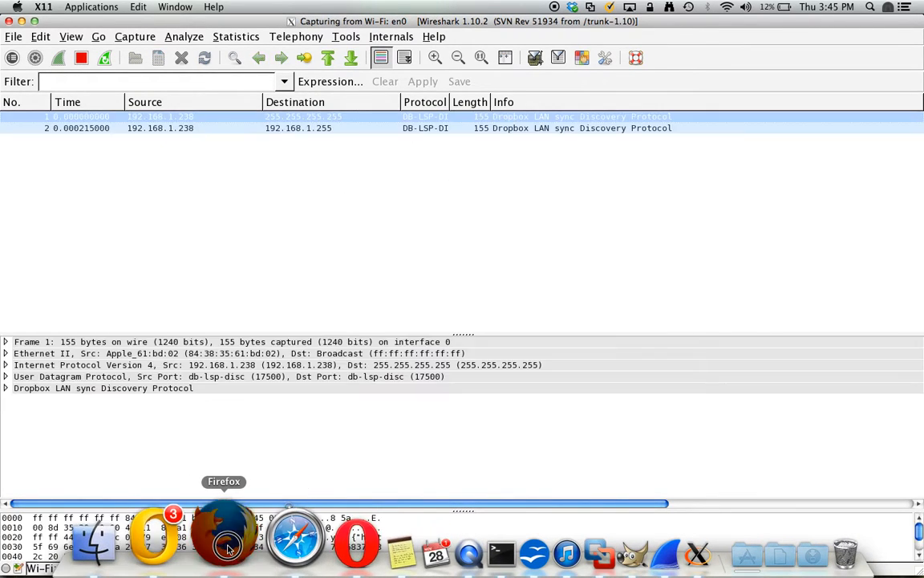
# Switch to Firefox, stop the pending page load, and reload the forum post page, resending its form data
pyautogui.click(227, 544)
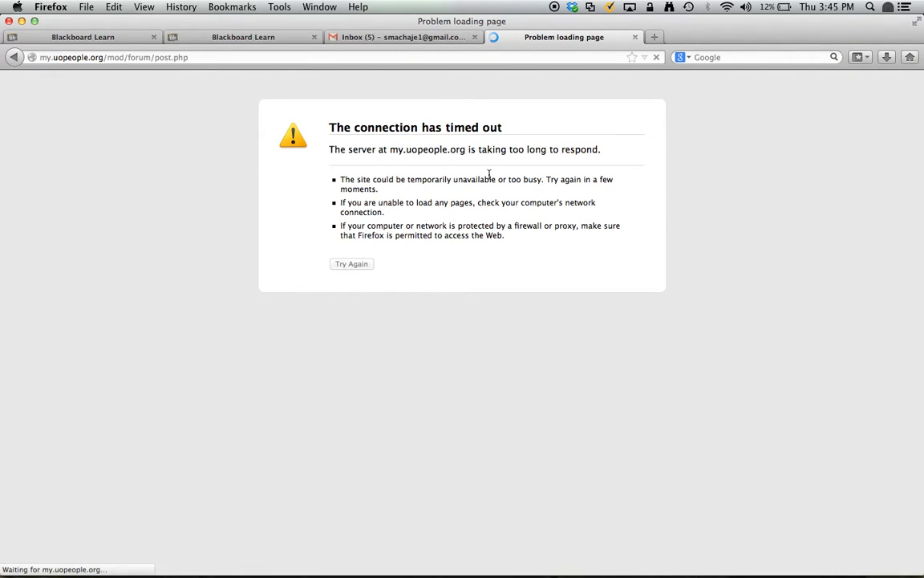
pyautogui.click(656, 57)
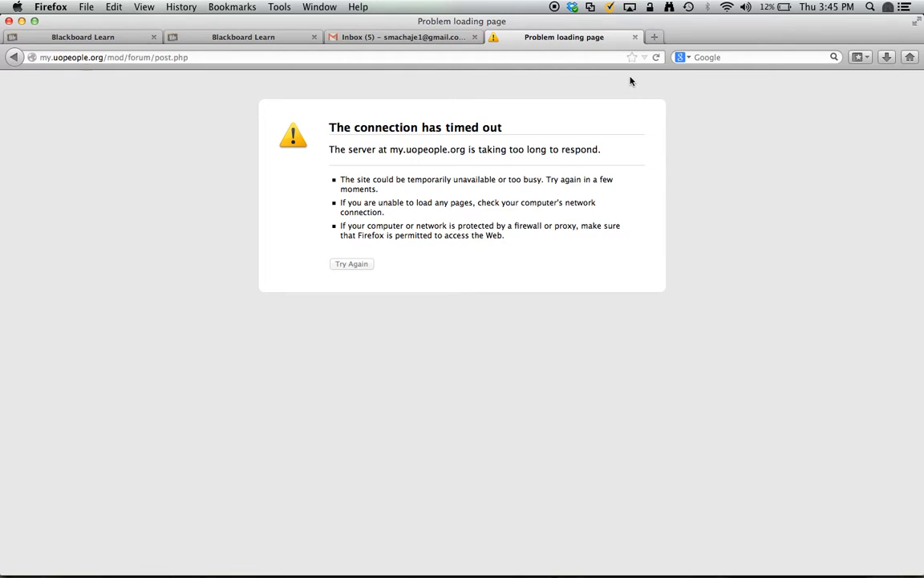
pyautogui.click(657, 57)
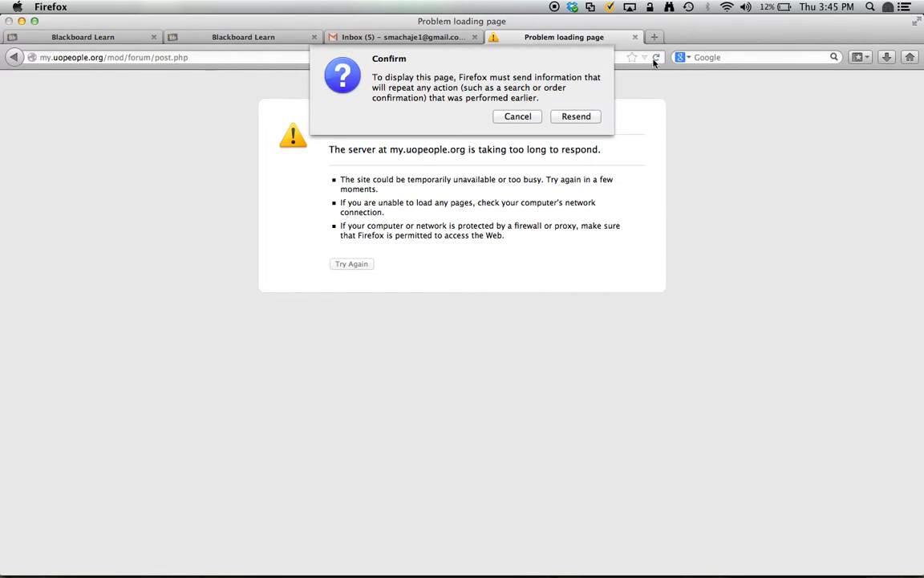
pyautogui.click(577, 118)
# Switch to Wireshark and follow the TCP stream of the HTTP packet that posts to /mod/forum/post.php
pyautogui.moveTo(453, 574)
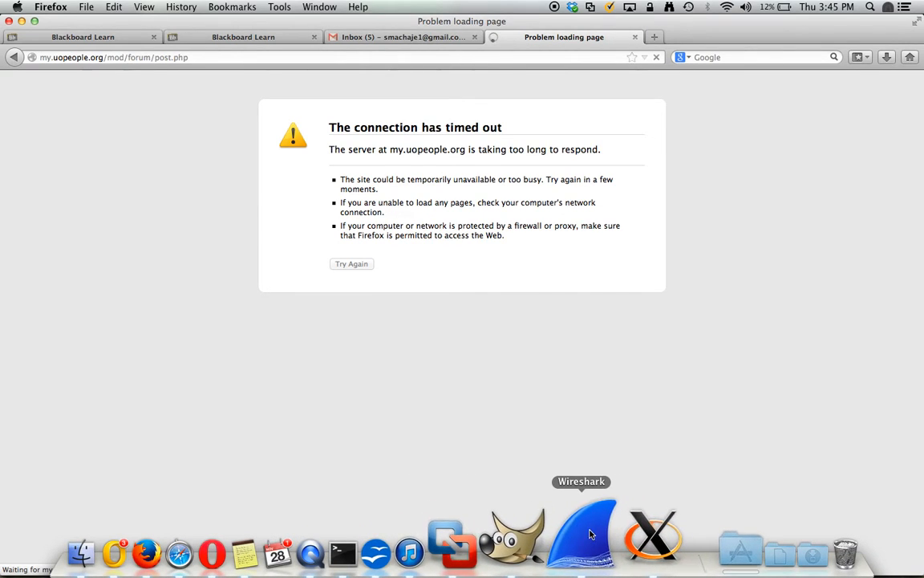
pyautogui.click(590, 533)
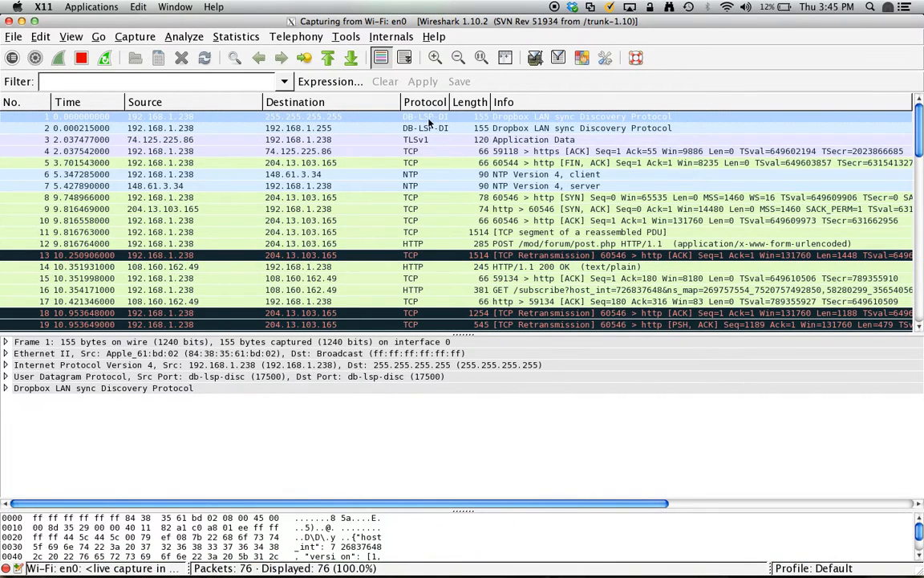
pyautogui.click(443, 240)
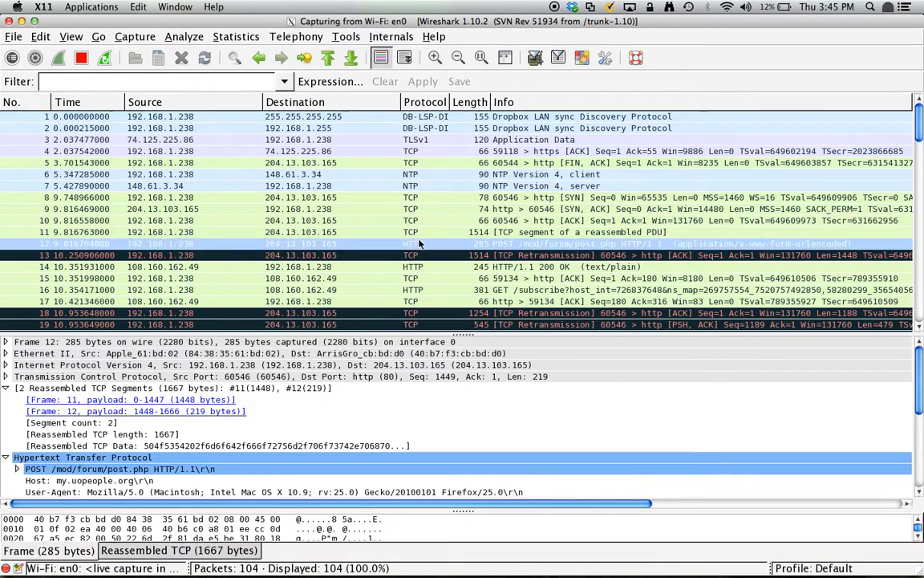
pyautogui.click(459, 234)
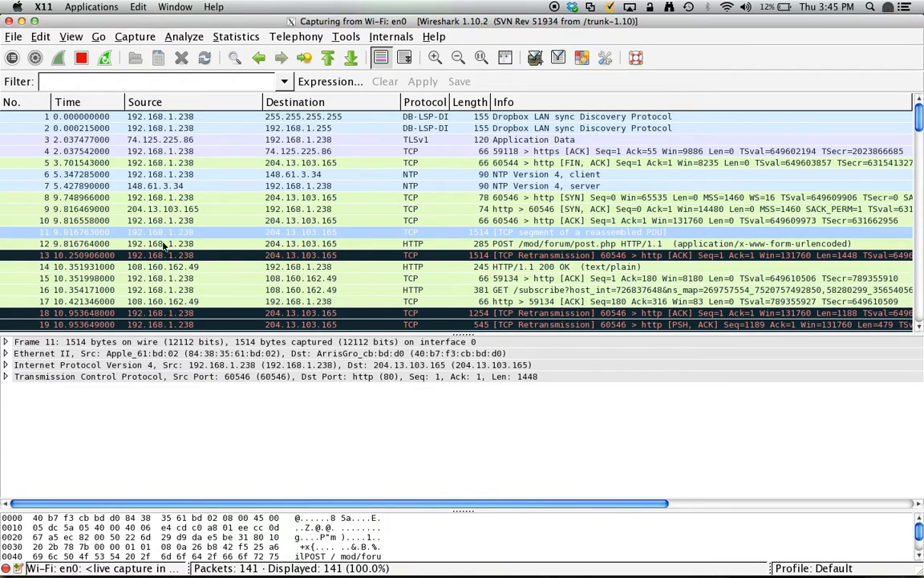
pyautogui.click(393, 245)
pyautogui.rightClick(393, 247)
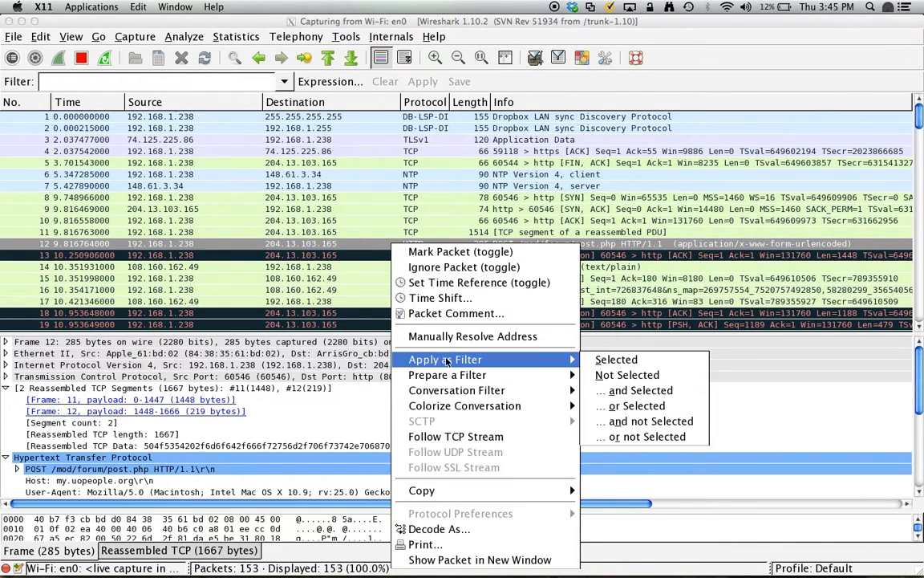
pyautogui.moveTo(451, 374)
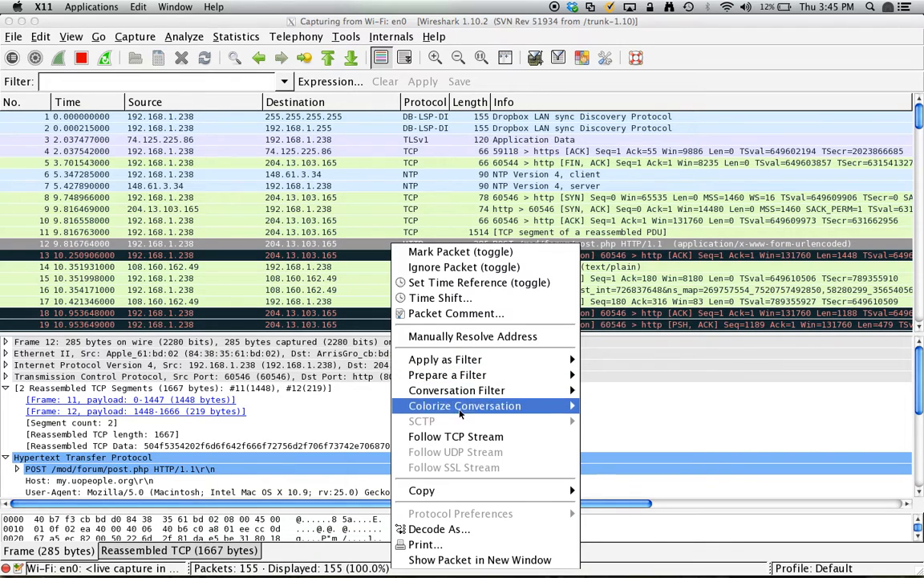
pyautogui.click(463, 436)
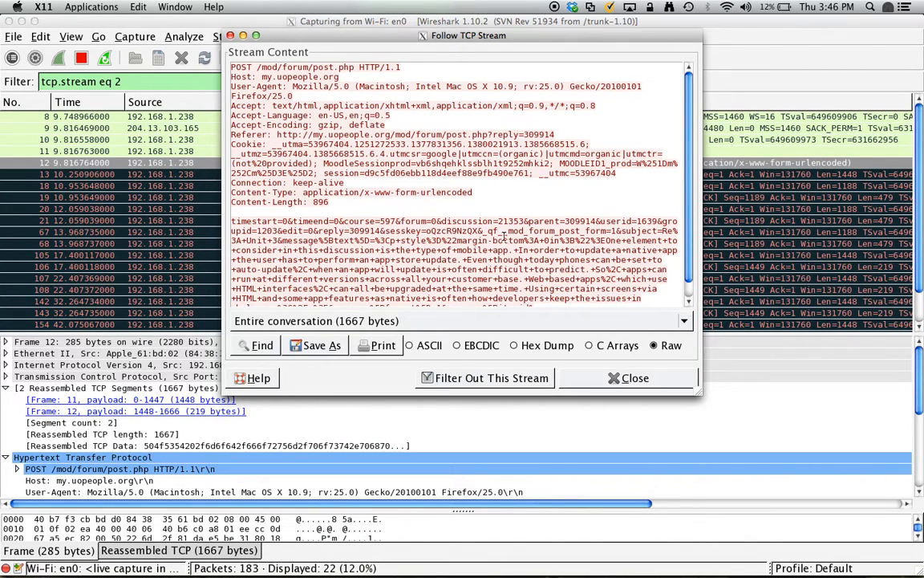
# Copy the forum message from "One+element" to "balance." in the stream content, and highlight the encoded "%2C" after "So"
pyautogui.moveTo(551, 295); pyautogui.dragTo(417, 232)
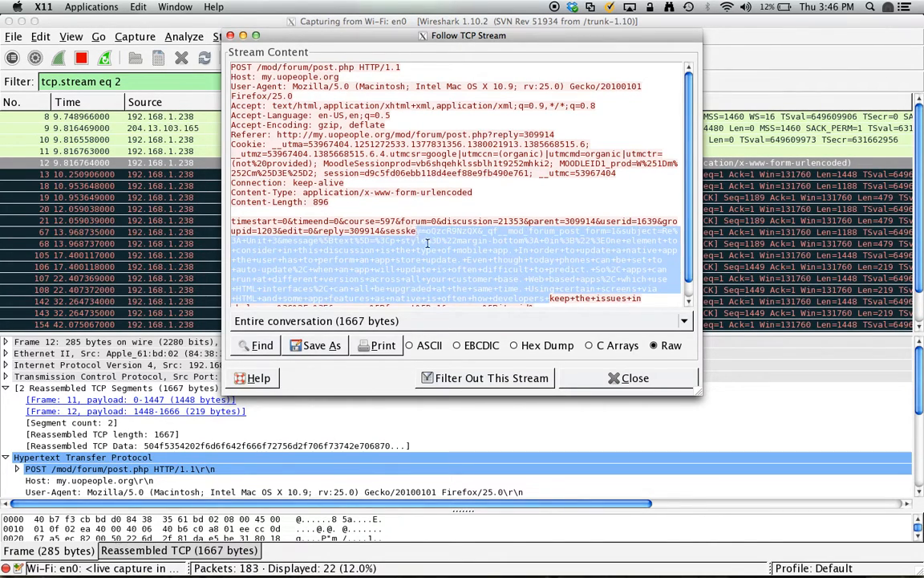
pyautogui.click(437, 257)
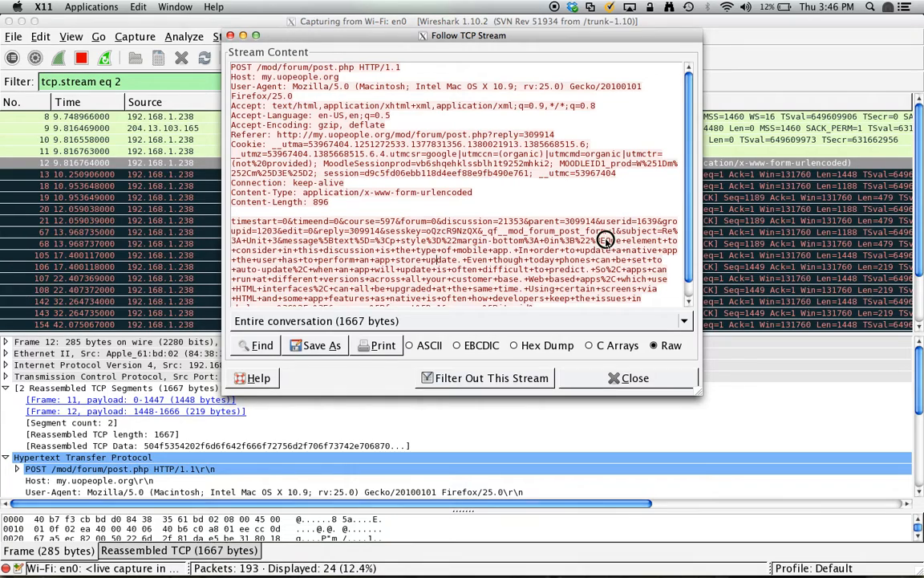
pyautogui.moveTo(625, 242); pyautogui.dragTo(276, 290)
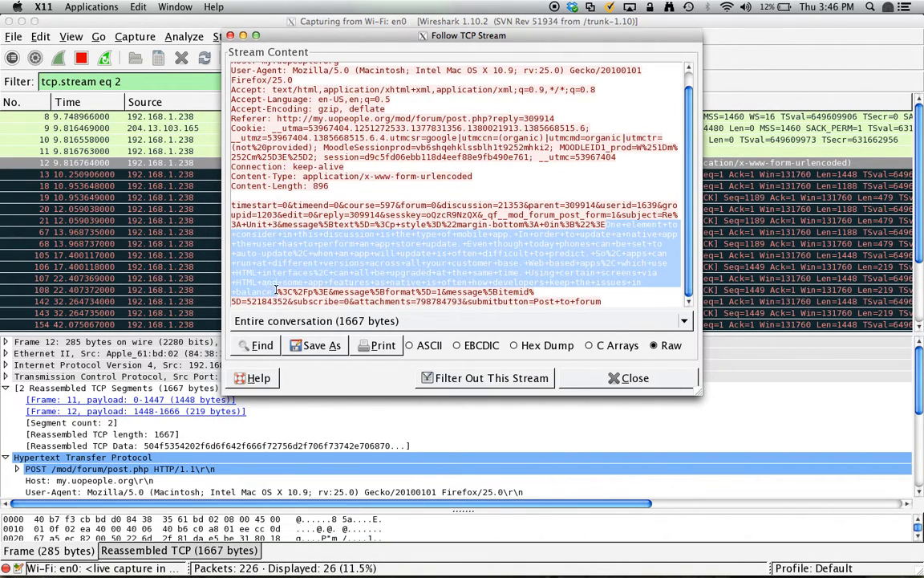
pyautogui.rightClick(354, 245)
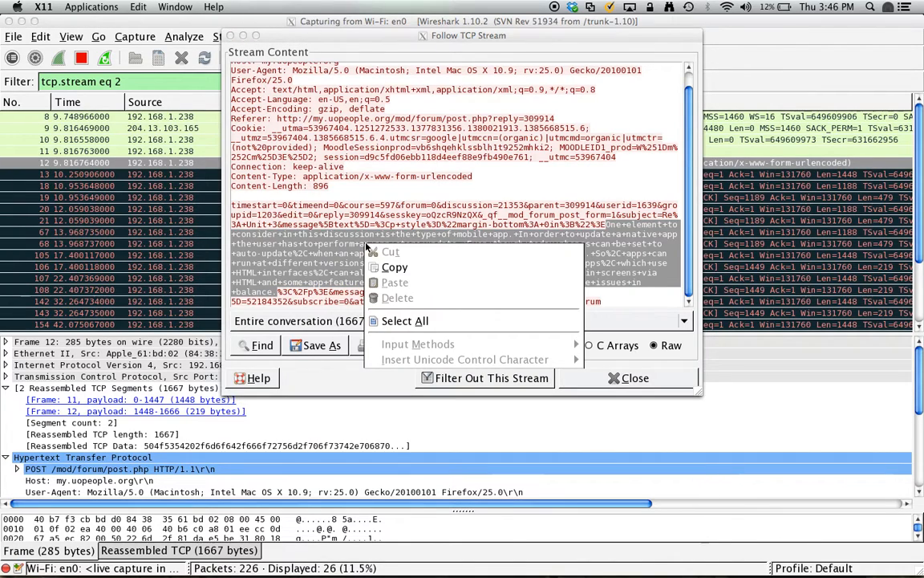
pyautogui.click(387, 265)
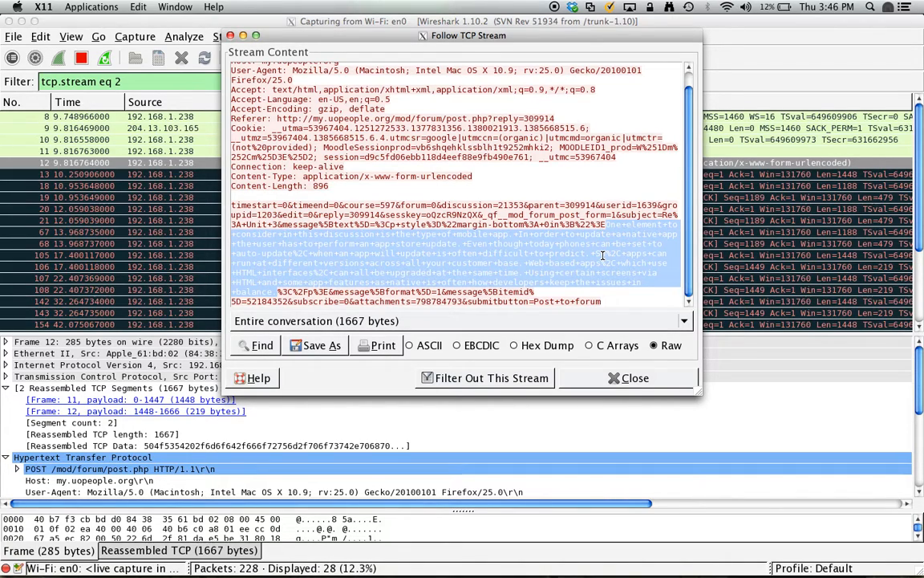
pyautogui.click(526, 265)
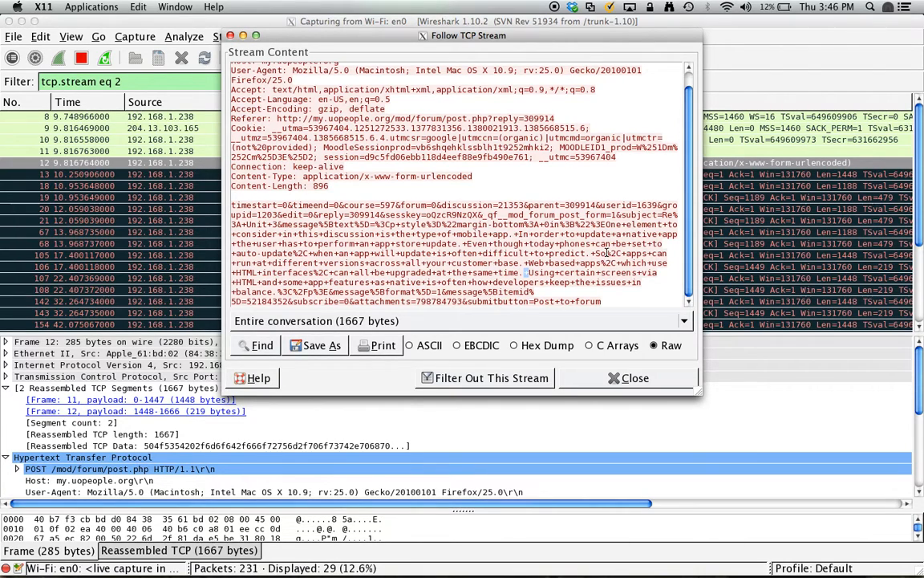
pyautogui.moveTo(607, 253); pyautogui.dragTo(621, 254)
# Switch to the OpenOffice Writer document and undo its cleanup edits step by step back to the URL-encoded message text
pyautogui.moveTo(461, 554)
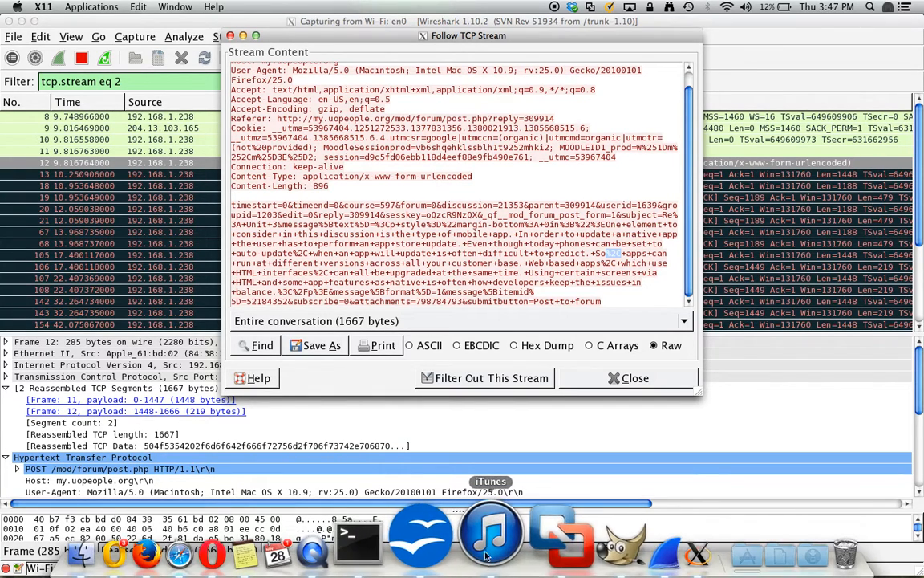
pyautogui.click(461, 533)
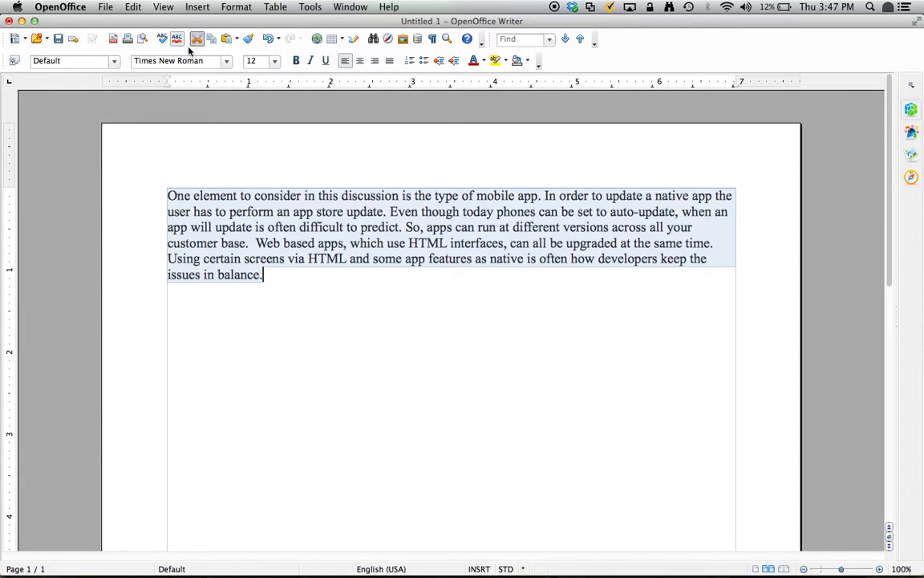
pyautogui.click(130, 7)
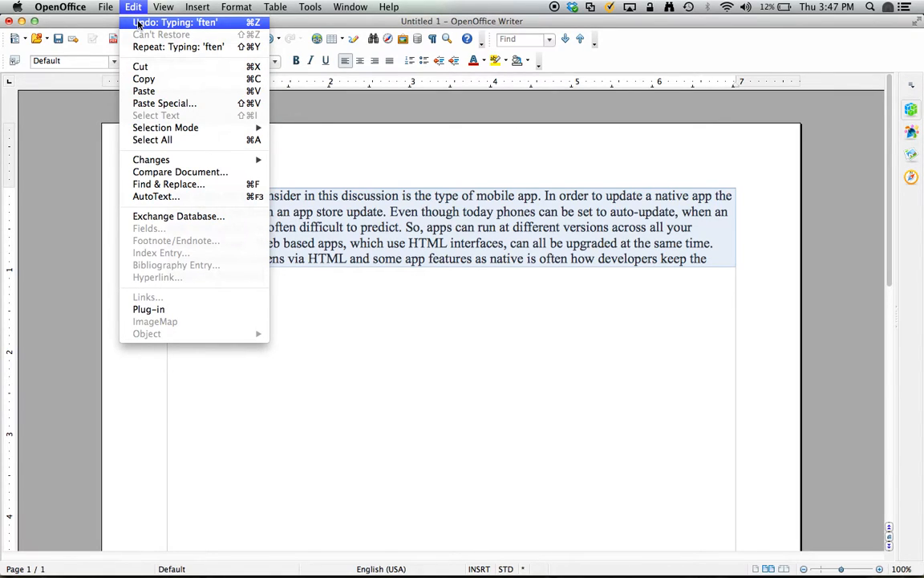
pyautogui.click(384, 305)
pyautogui.click(385, 305)
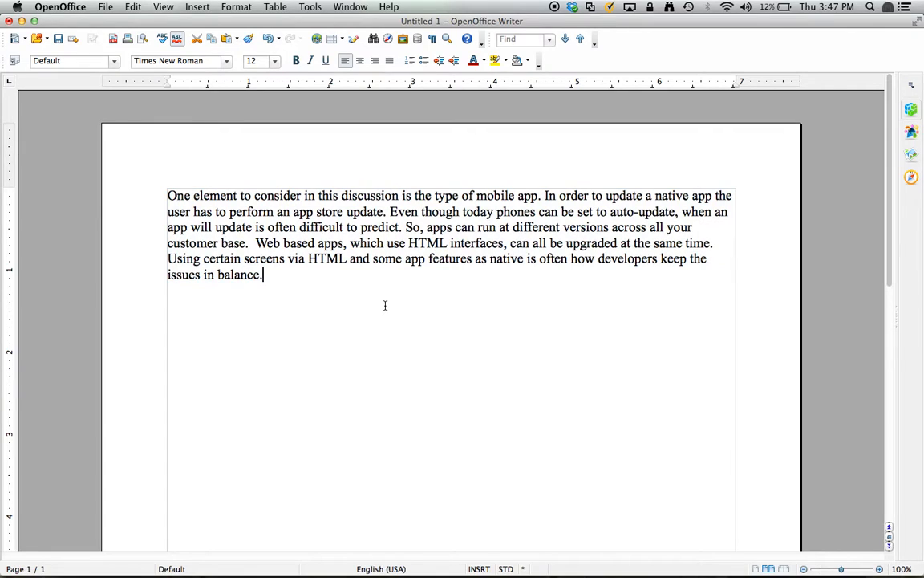
pyautogui.press('super+z')
pyautogui.press('super+z')
pyautogui.press('super+z')
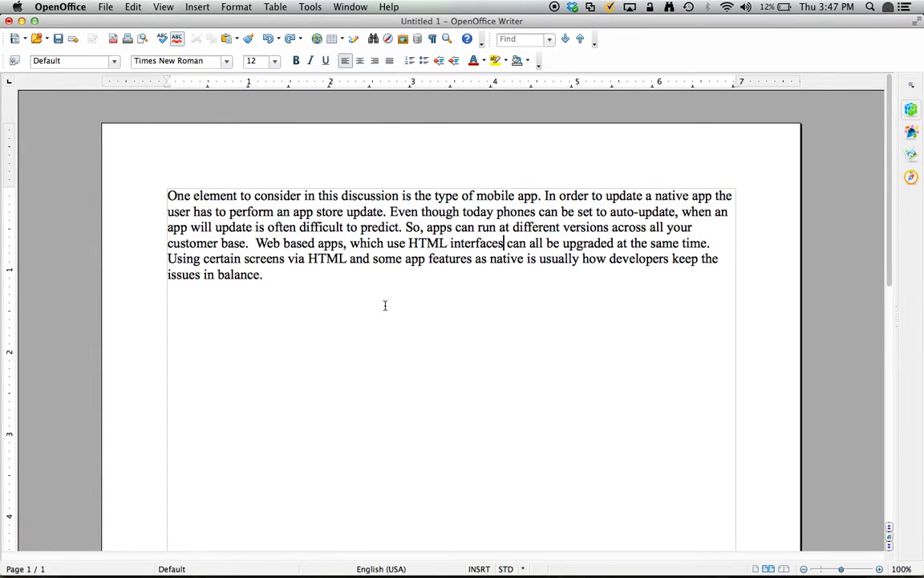
pyautogui.press('super+z')
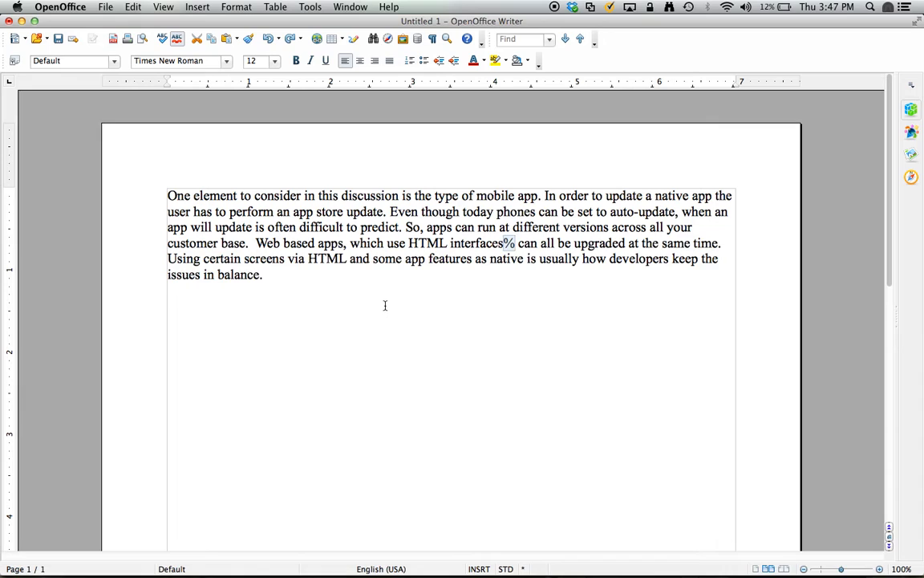
pyautogui.press('super+z')
pyautogui.press('super+z')
pyautogui.press('super+z')
pyautogui.press('super+z')
pyautogui.press('super+z')
pyautogui.press('super+z')
pyautogui.press('super+z')
pyautogui.press('super+z')
pyautogui.press('super+z')
pyautogui.press('super+z')
pyautogui.press('super+z')
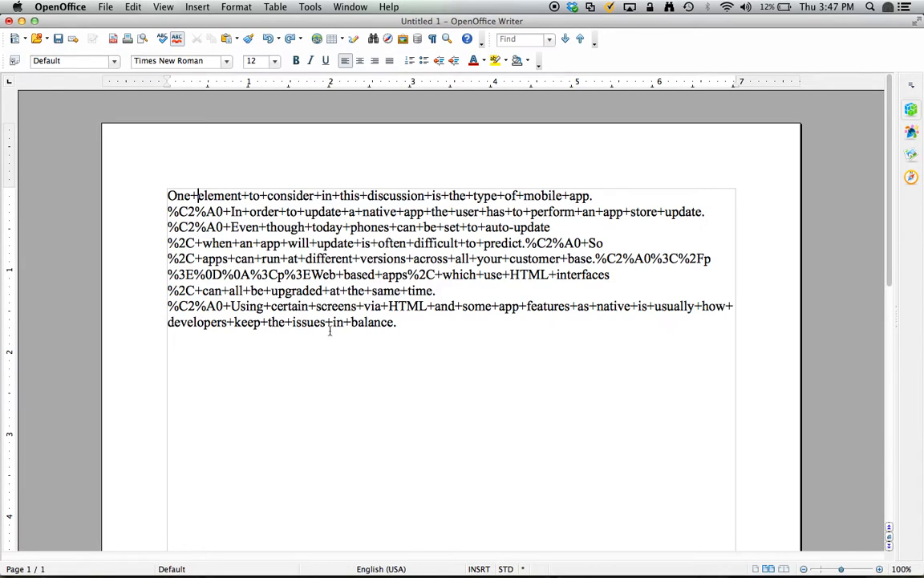
# Minimize the Writer document and switch to Firefox with the timed-out forum page
pyautogui.click(22, 21)
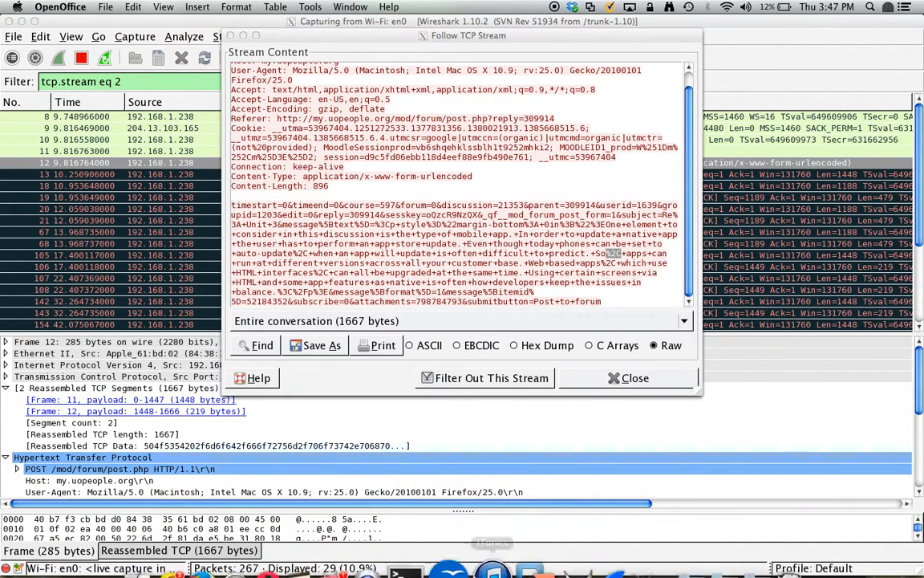
pyautogui.moveTo(441, 562)
pyautogui.click(225, 538)
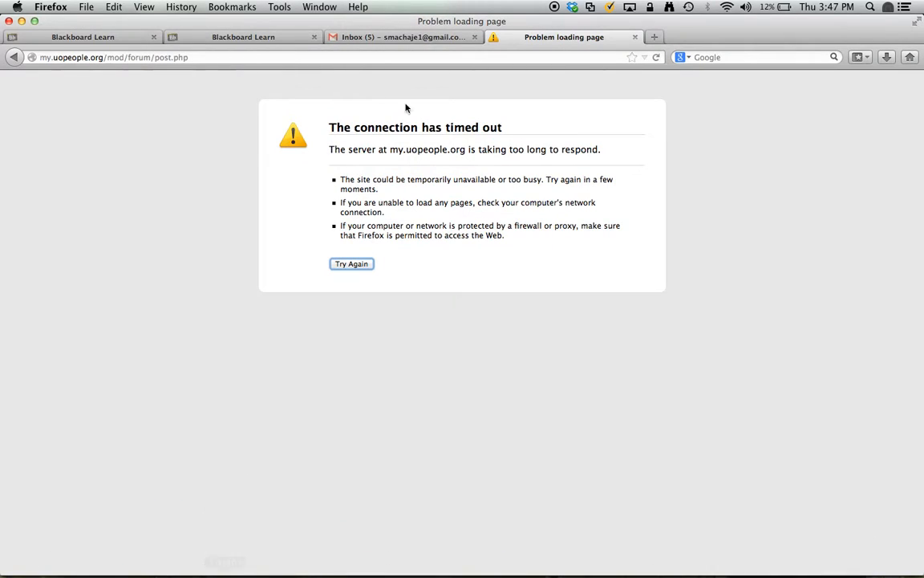